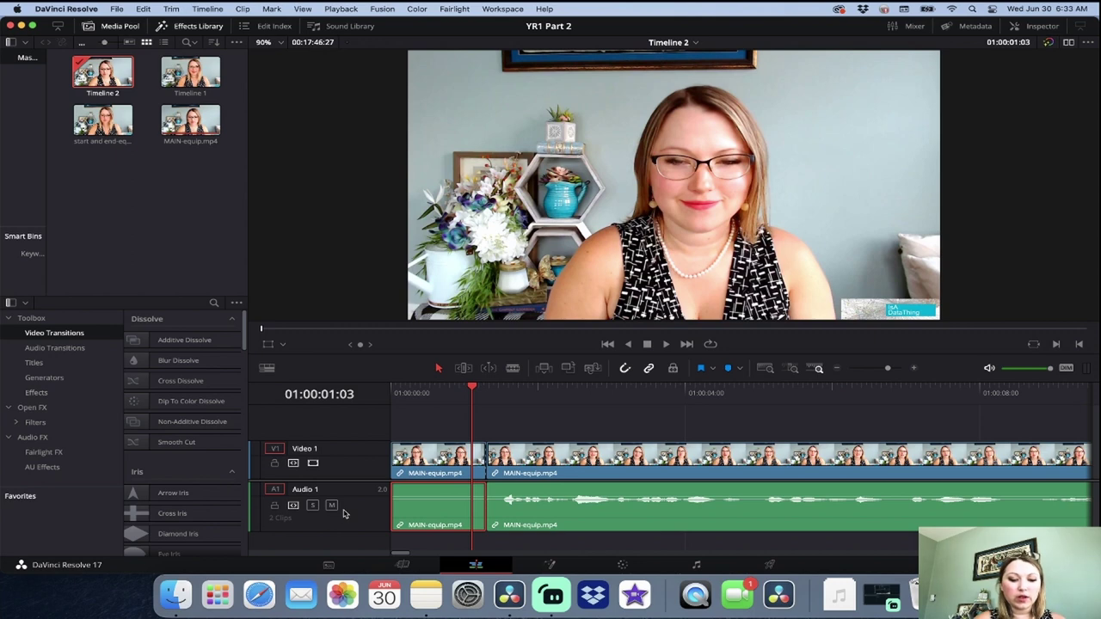
Ripple-delete the short opening piece of the clip and save the project
left_click(431, 499)
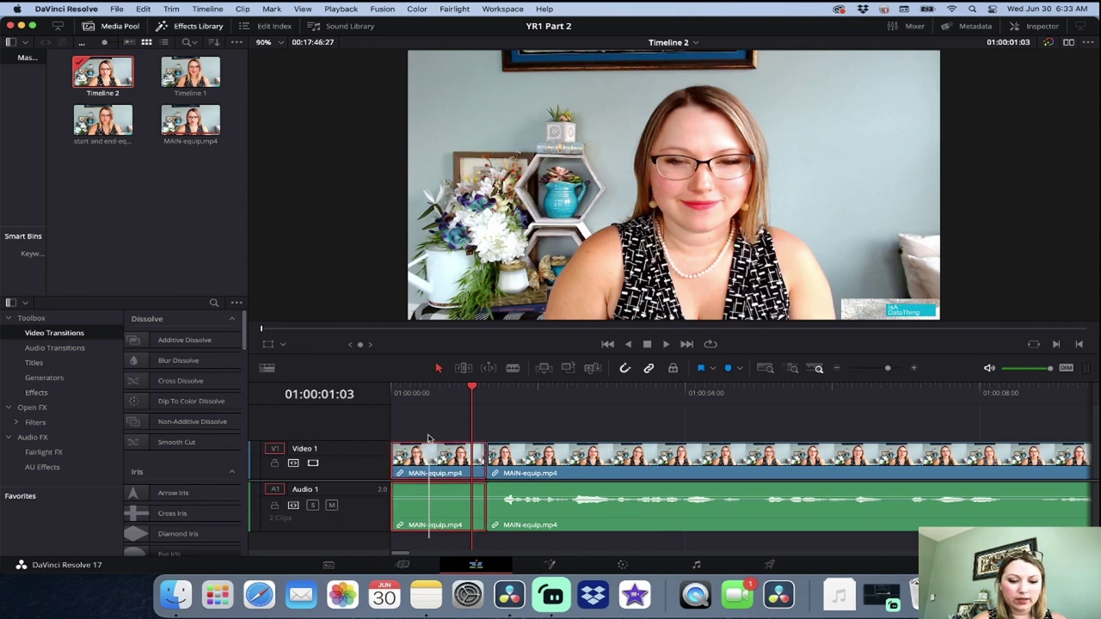
key("Delete")
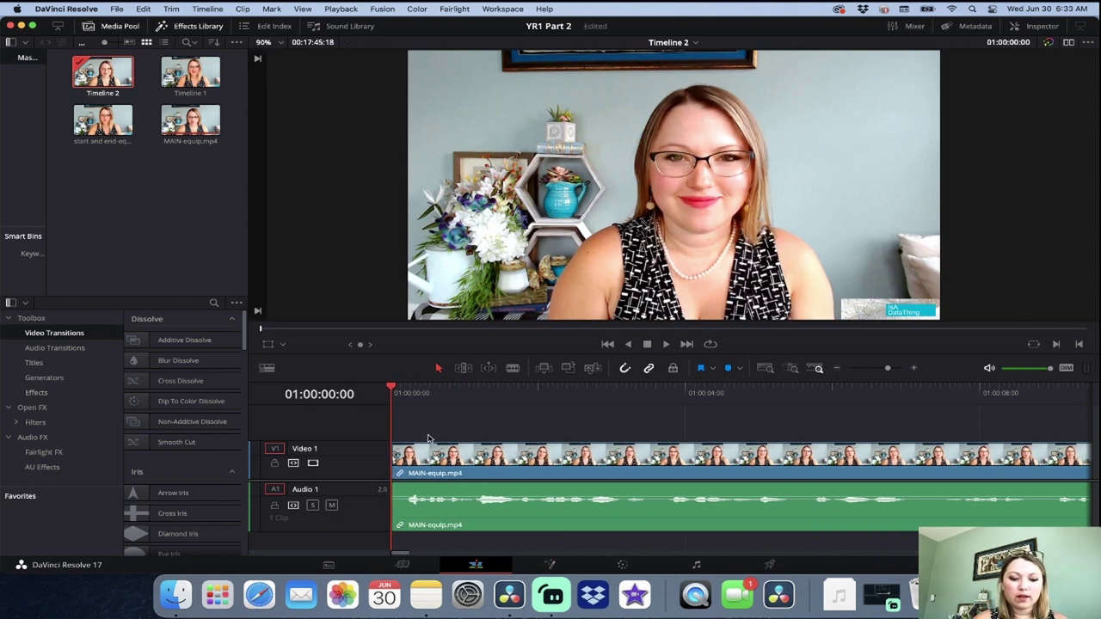
key("cmd+s")
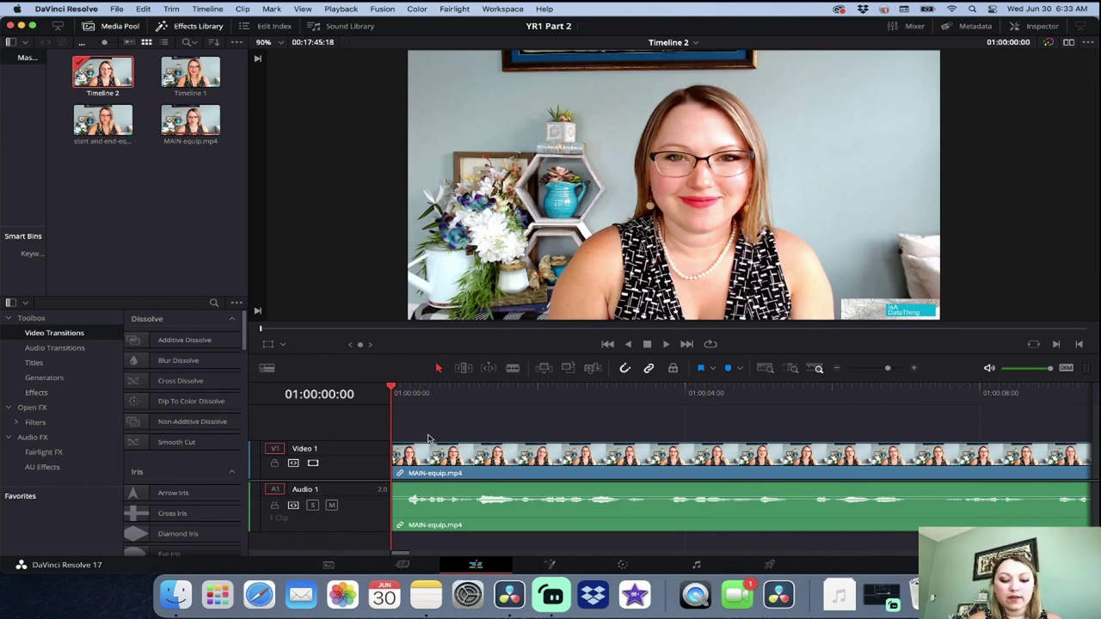
Play back the timeline to locate the next pause around 01:00:18
key("space")
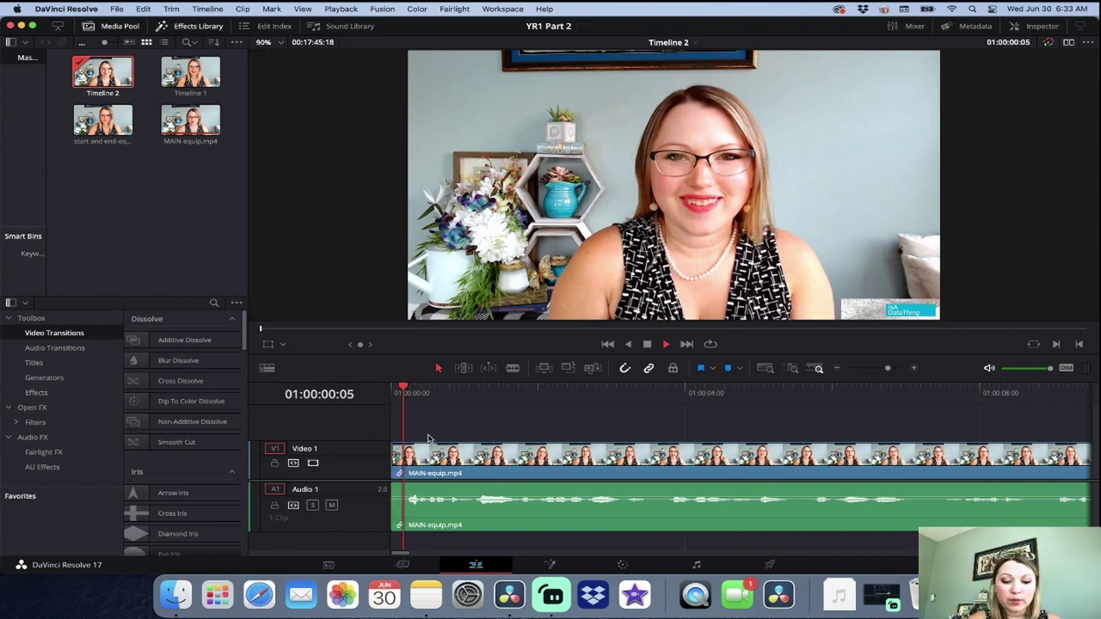
key("space")
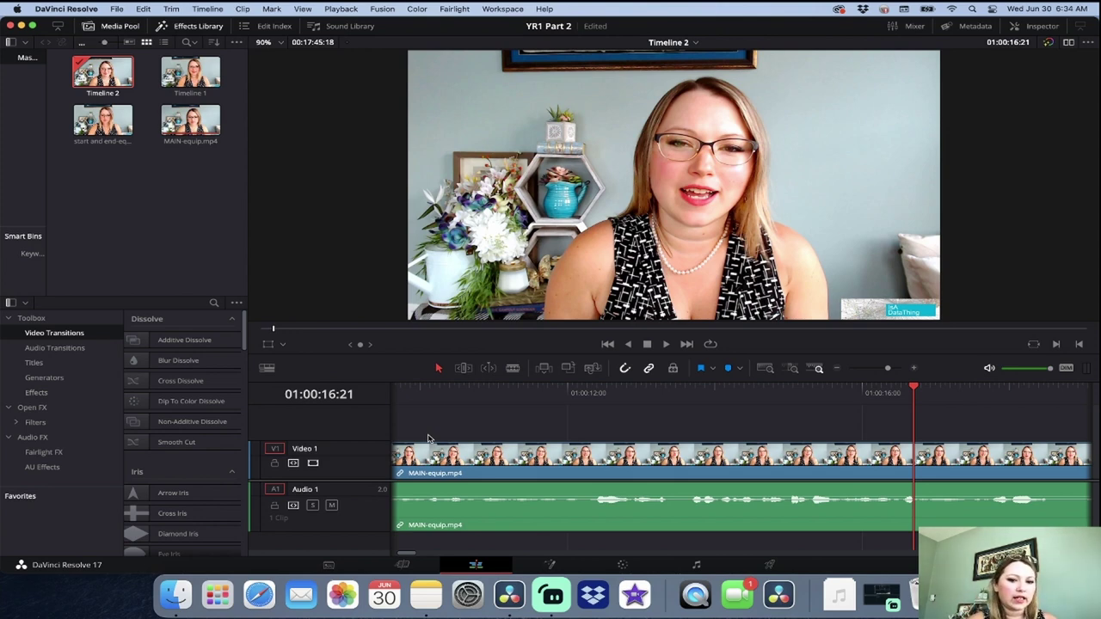
key("space")
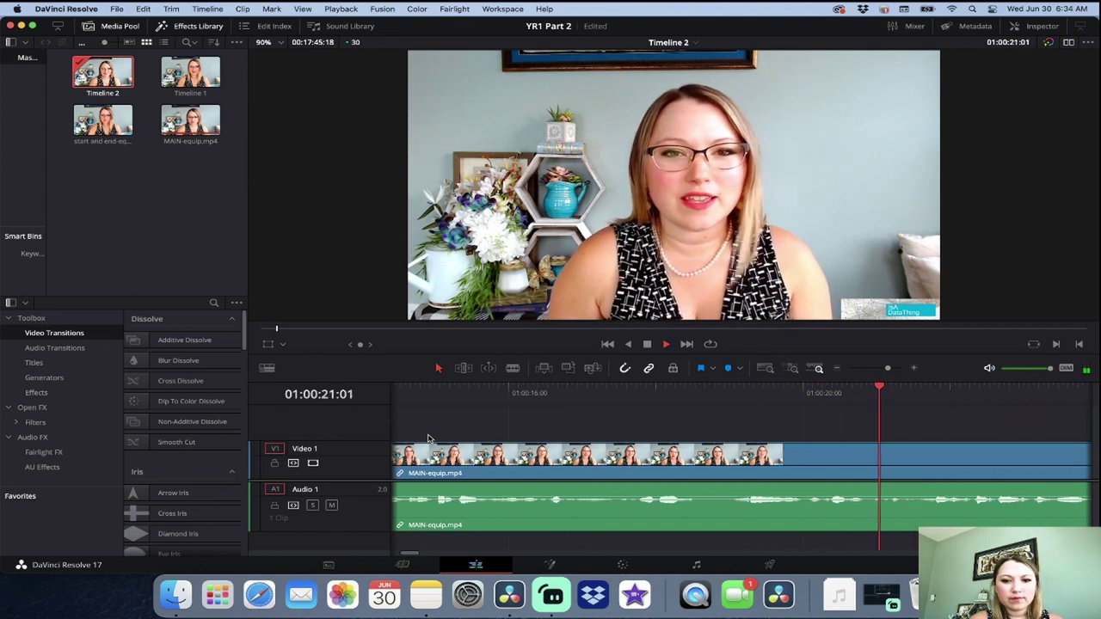
key("space")
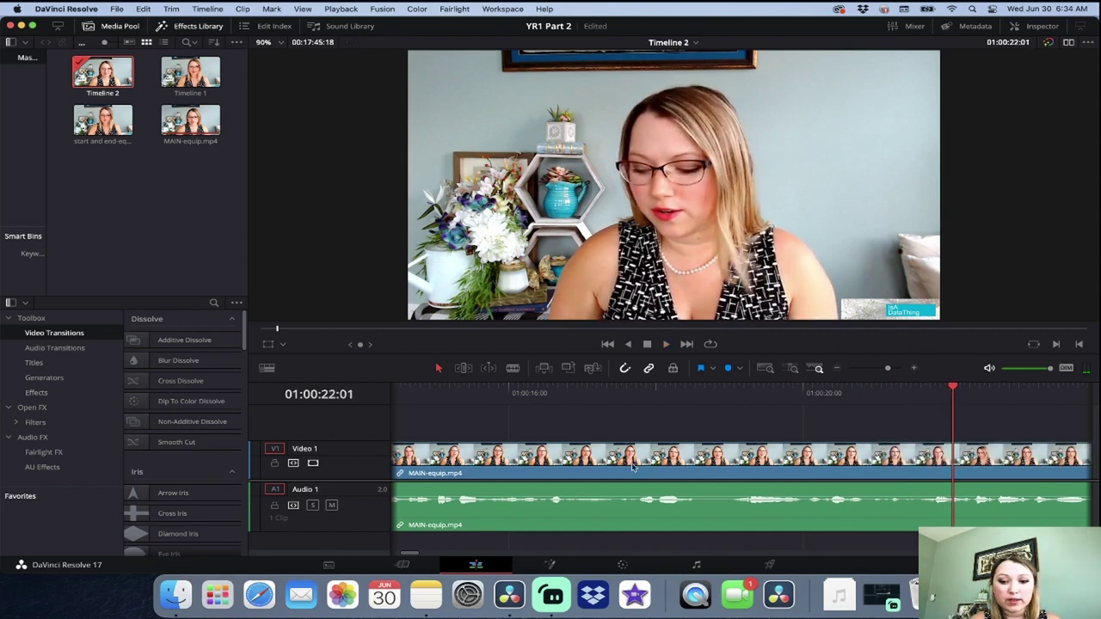
left_click(668, 392)
key("space")
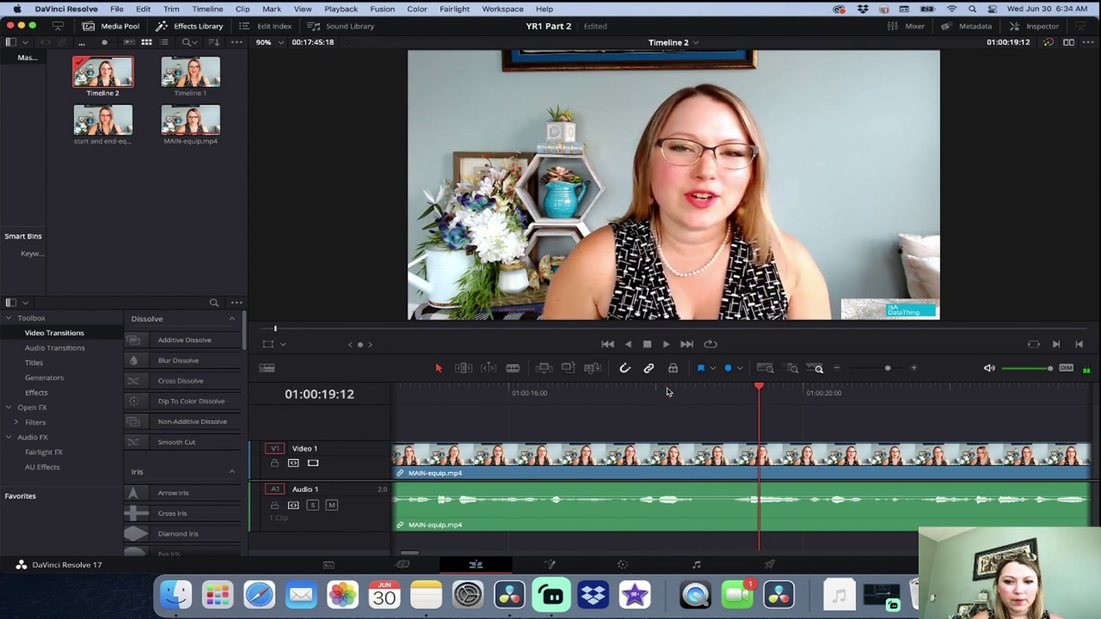
Split the clip with the Blade tool at 01:00:18:17
left_click(725, 391)
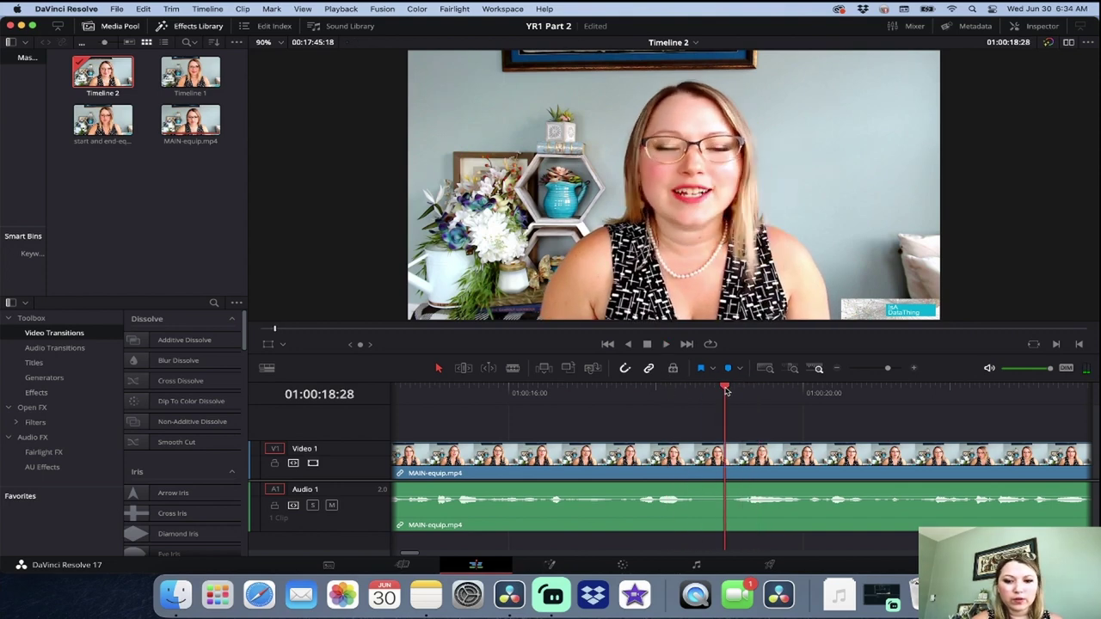
left_click_drag(726, 391, 699, 391)
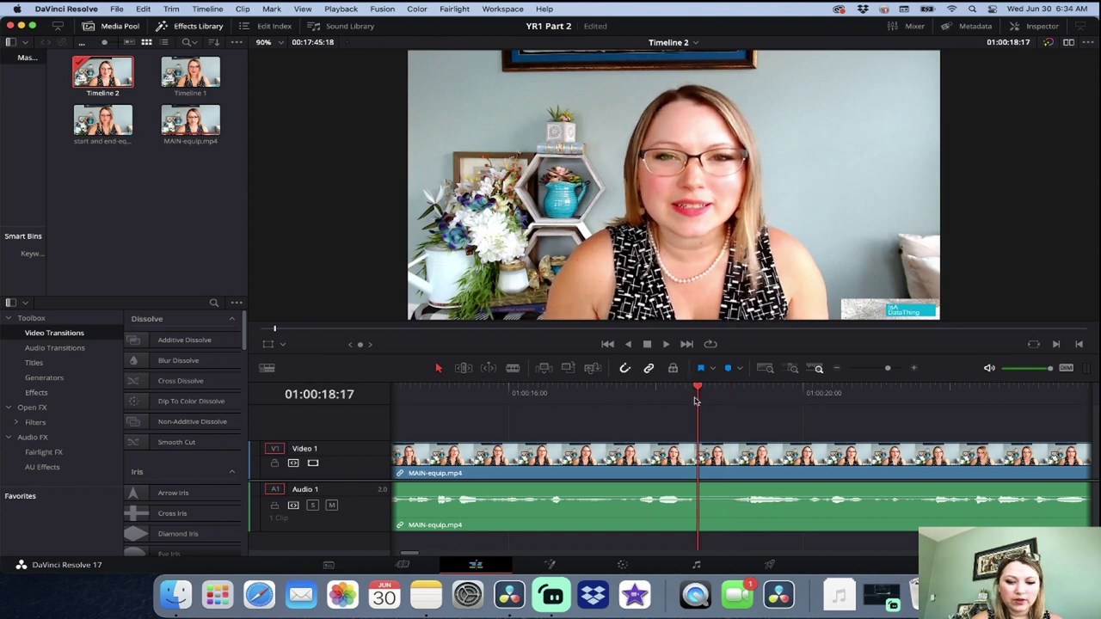
left_click(512, 368)
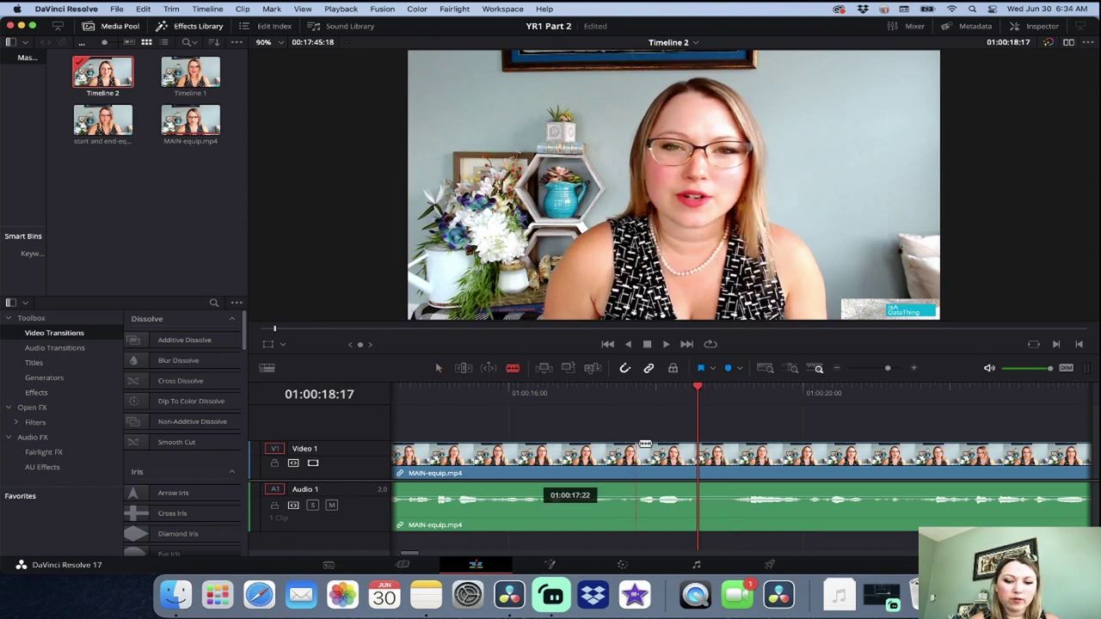
left_click(698, 456)
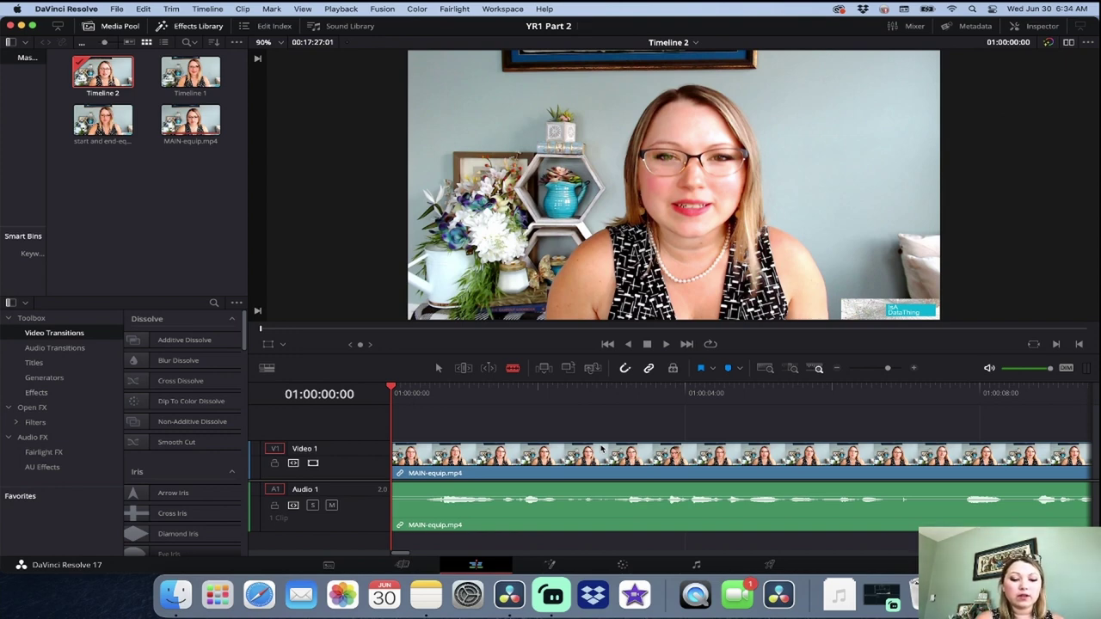
Split the clip at 01:00:12:27 where the pause starts
key("space")
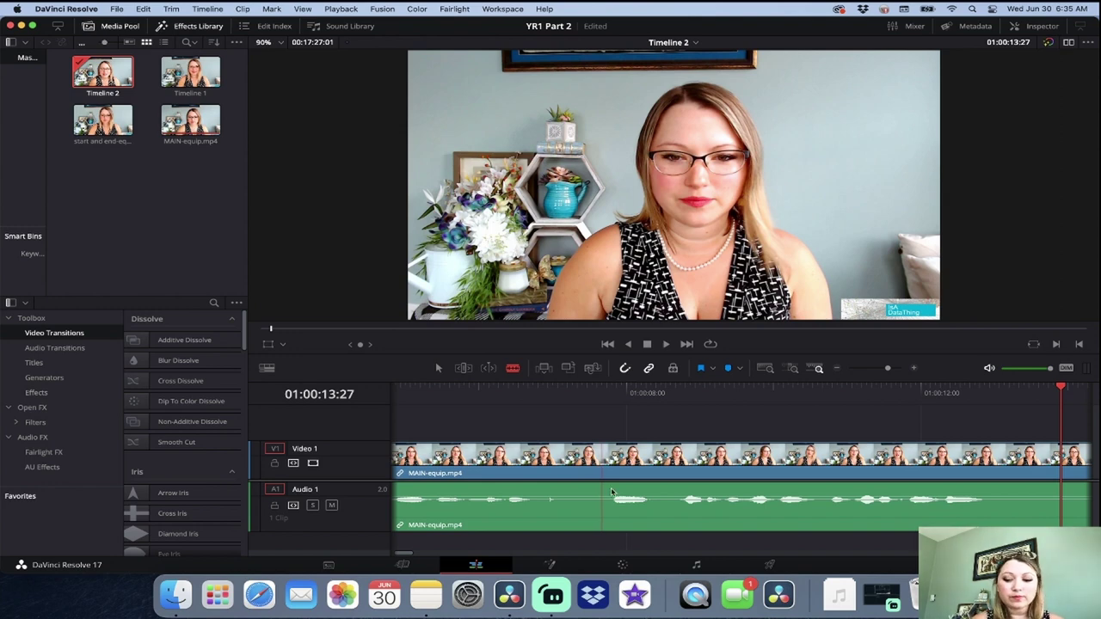
scroll(698, 412, "right", 5)
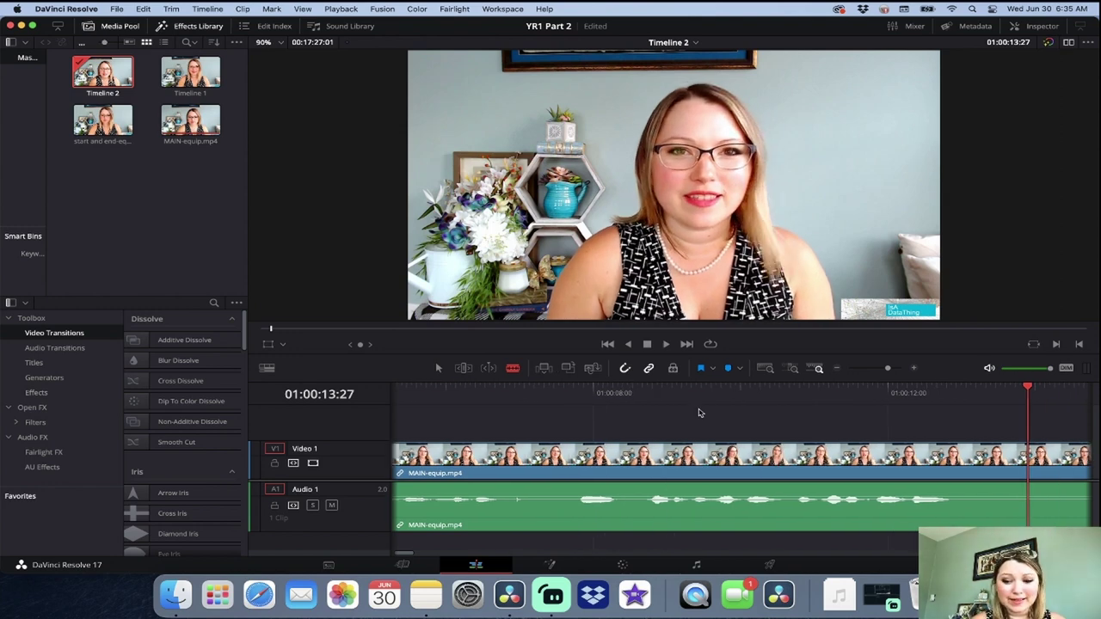
left_click(806, 391)
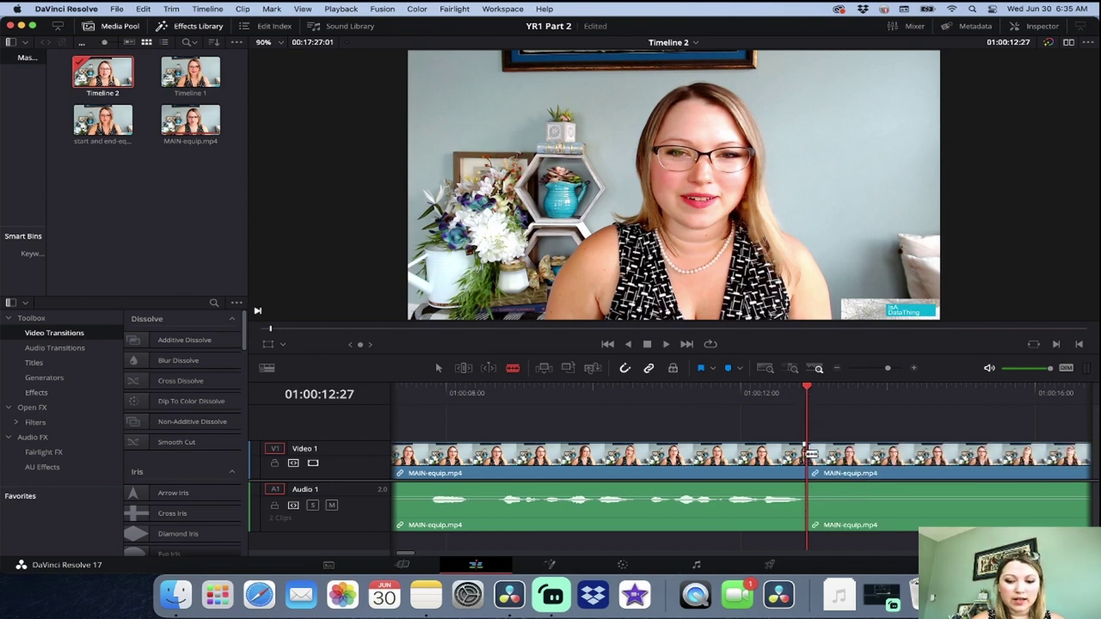
left_click(809, 454)
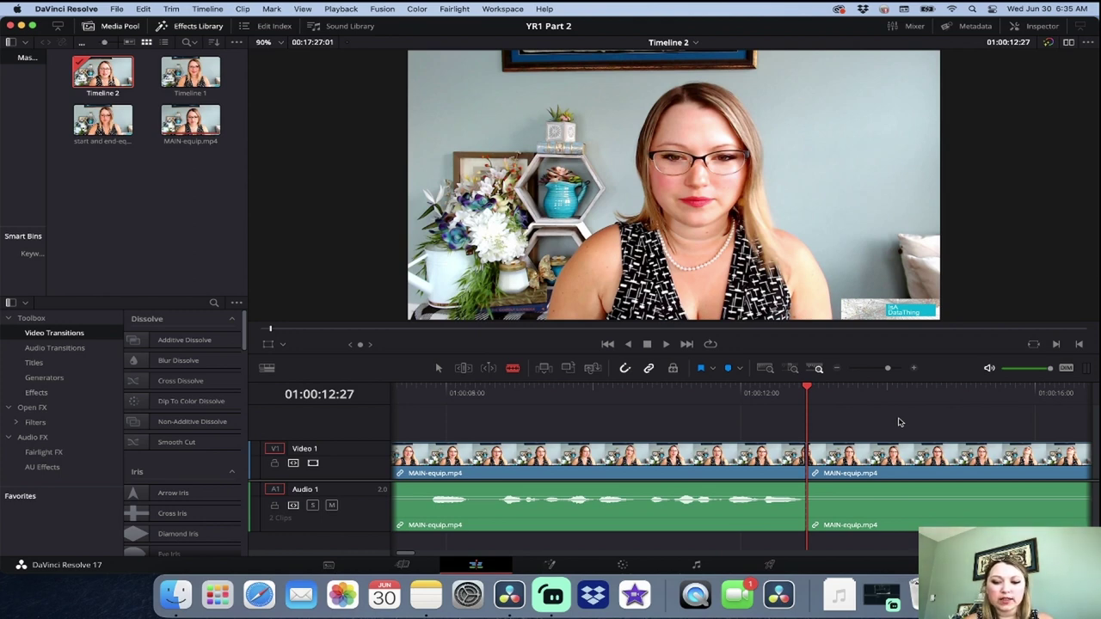
Split again at 01:00:38:22 and ripple-delete the paused section between the cuts
scroll(898, 422, "right", 3)
scroll(899, 422, "right", 12)
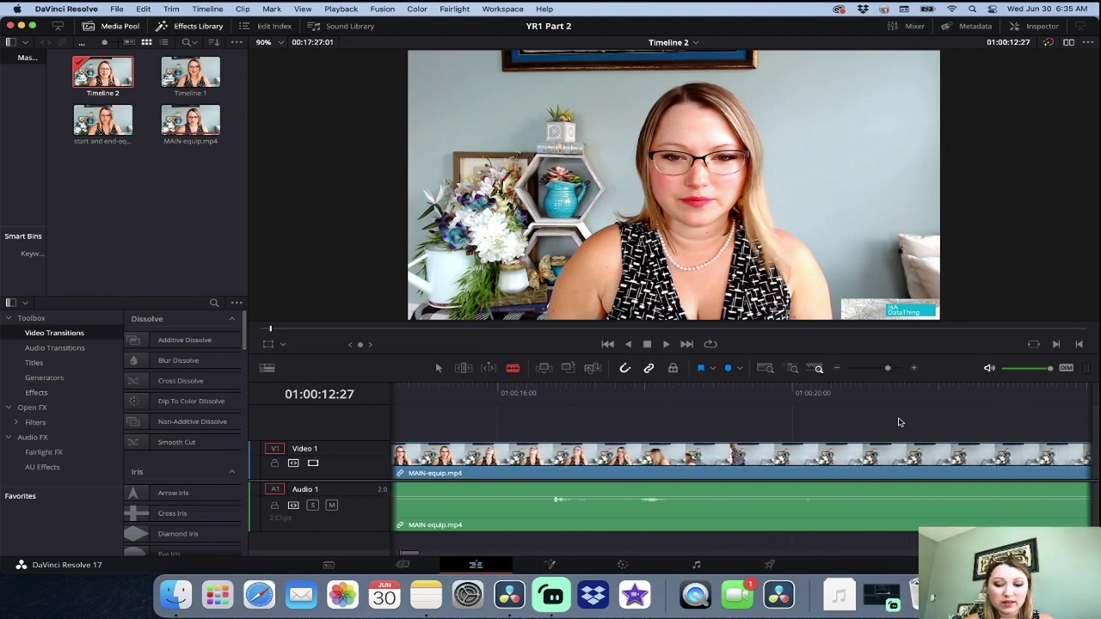
scroll(898, 421, "right", 20)
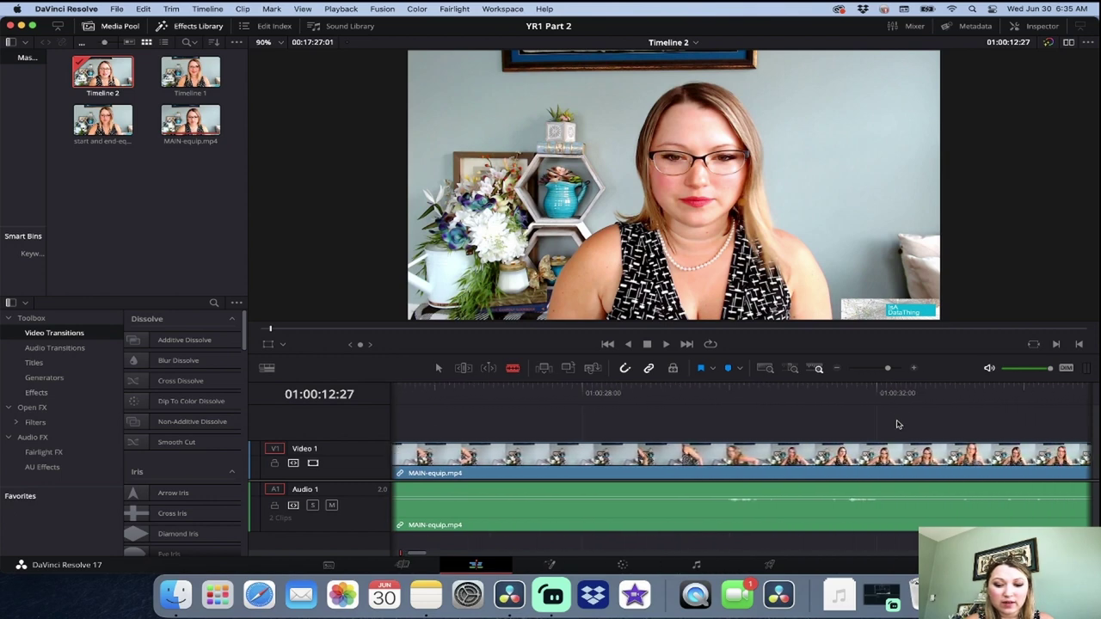
scroll(897, 424, "right", 3)
left_click(776, 393)
key("super+b")
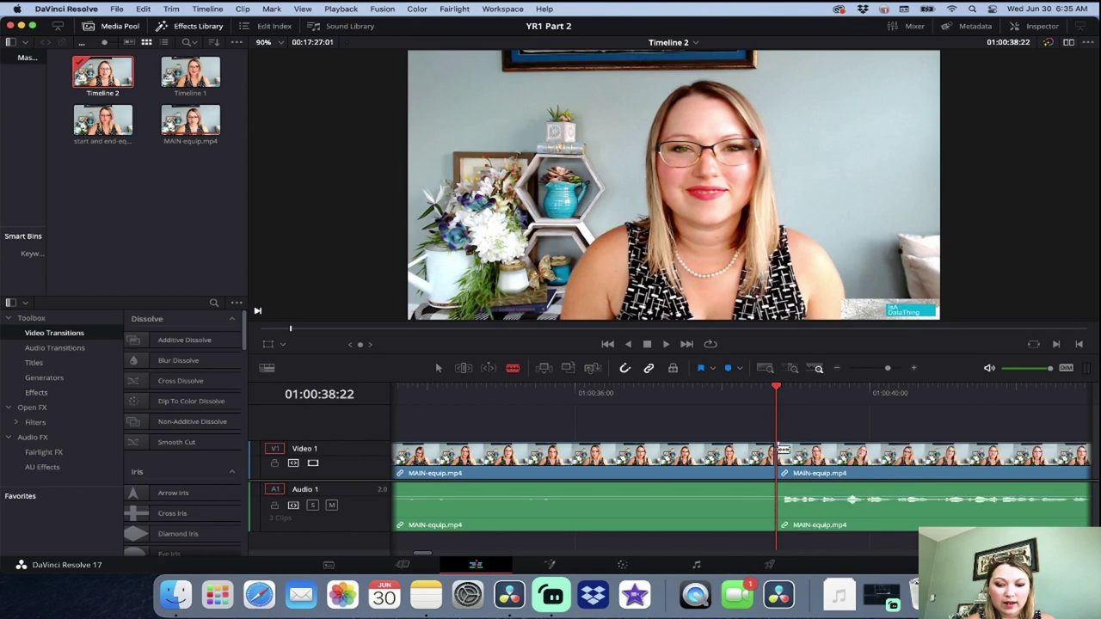
left_click(667, 499)
key("BackSpace")
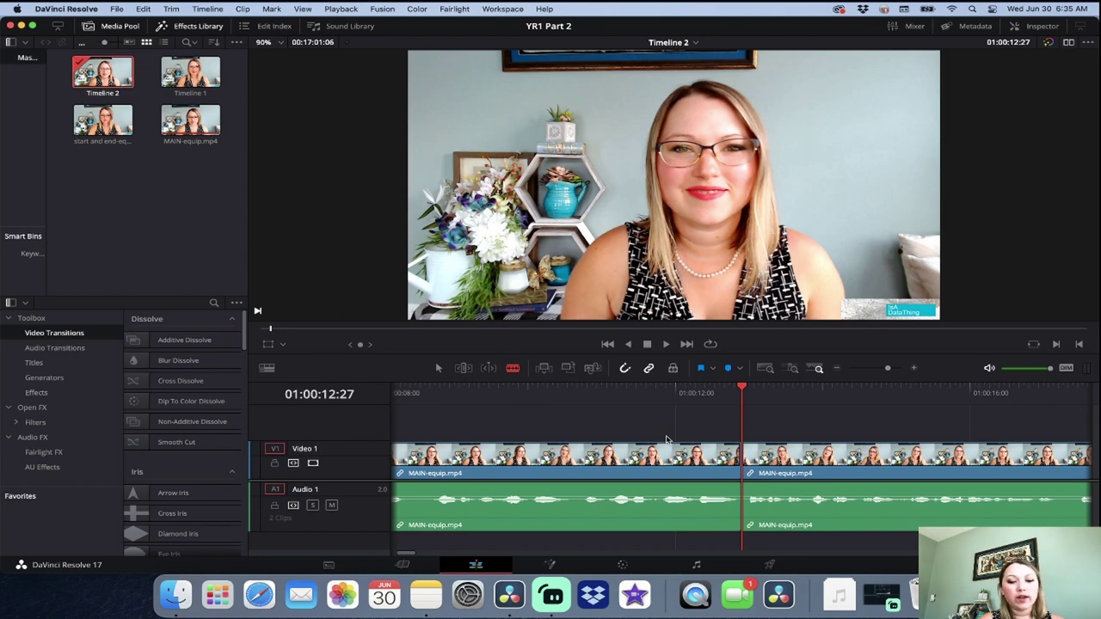
left_click_drag(698, 507, 797, 489)
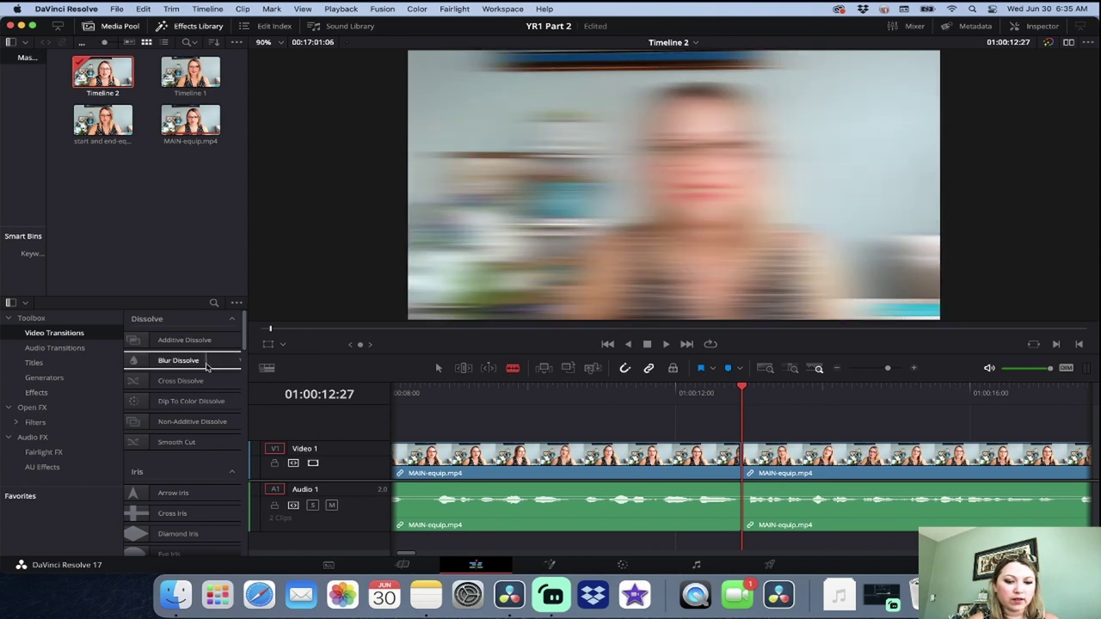
left_click_drag(206, 365, 744, 478)
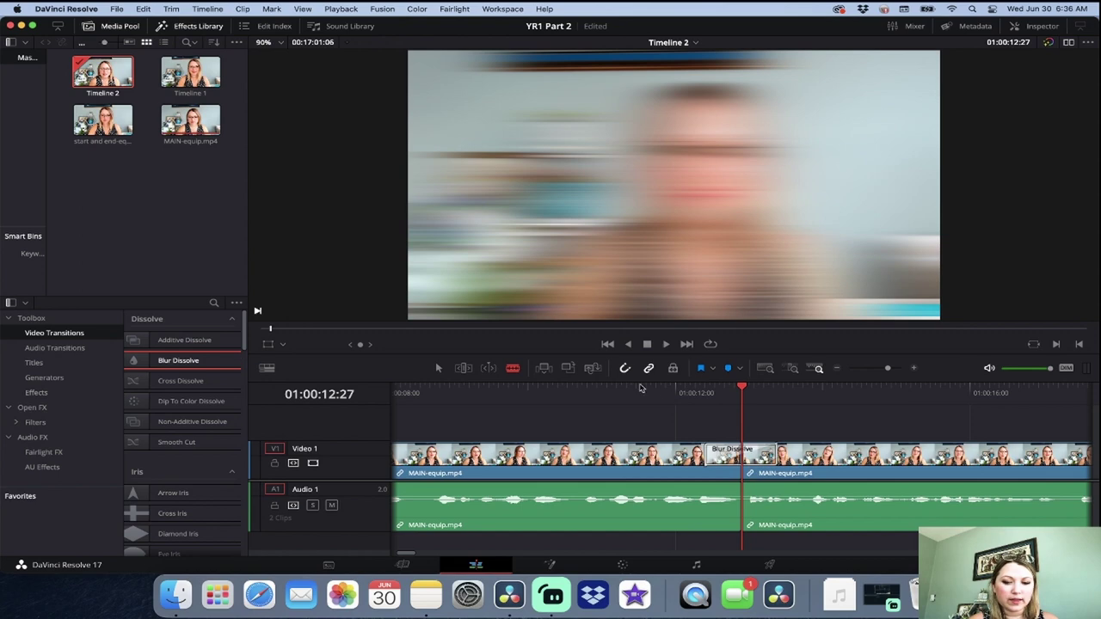
left_click(630, 389)
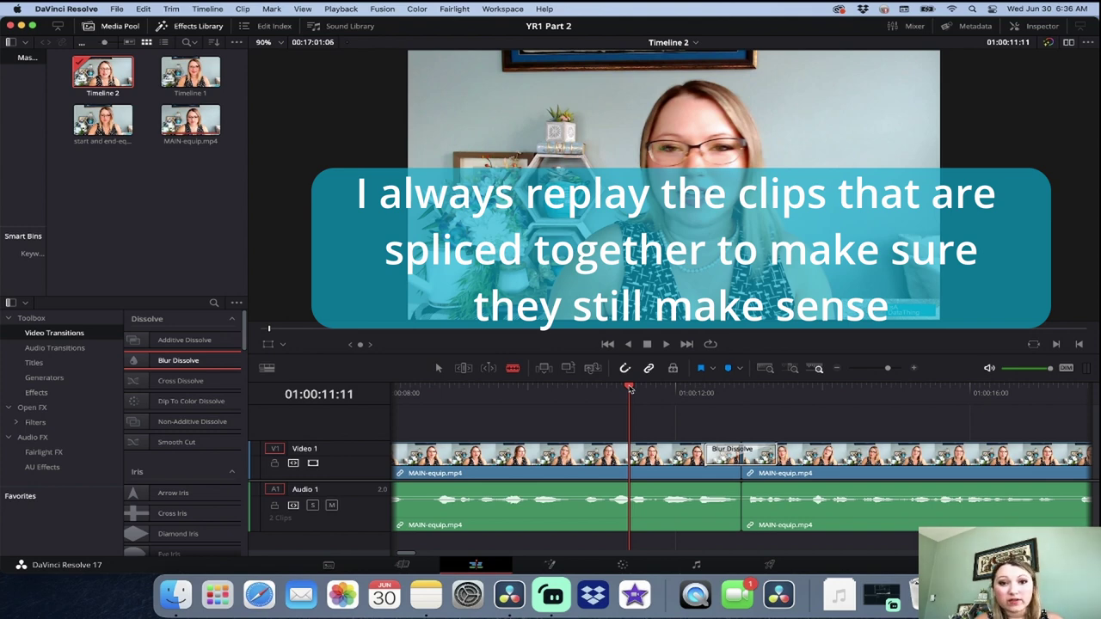
key("space")
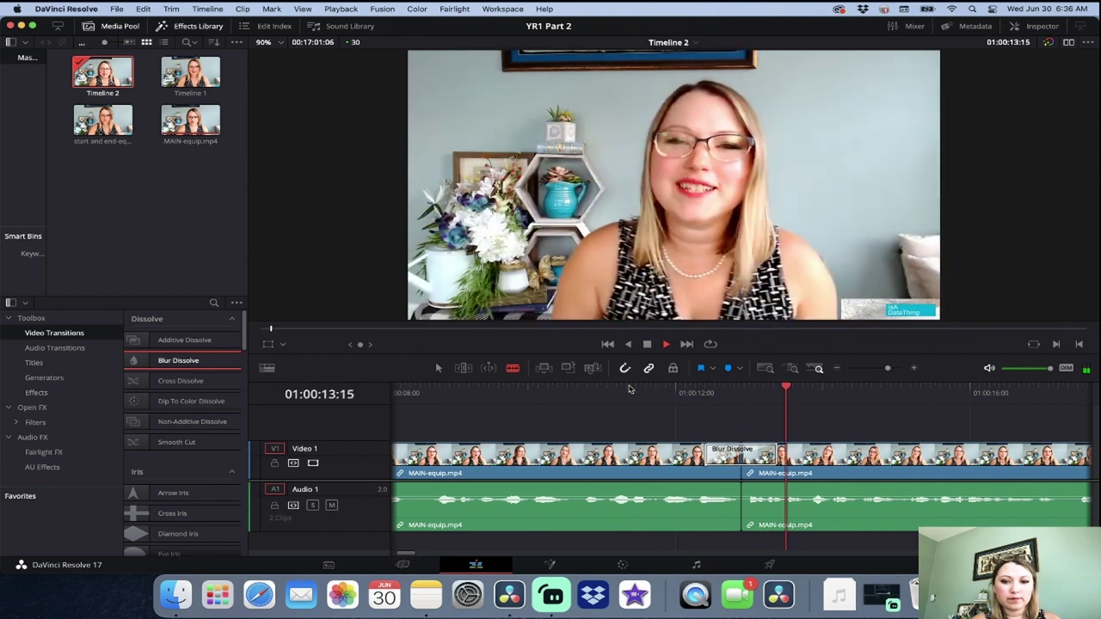
key("space")
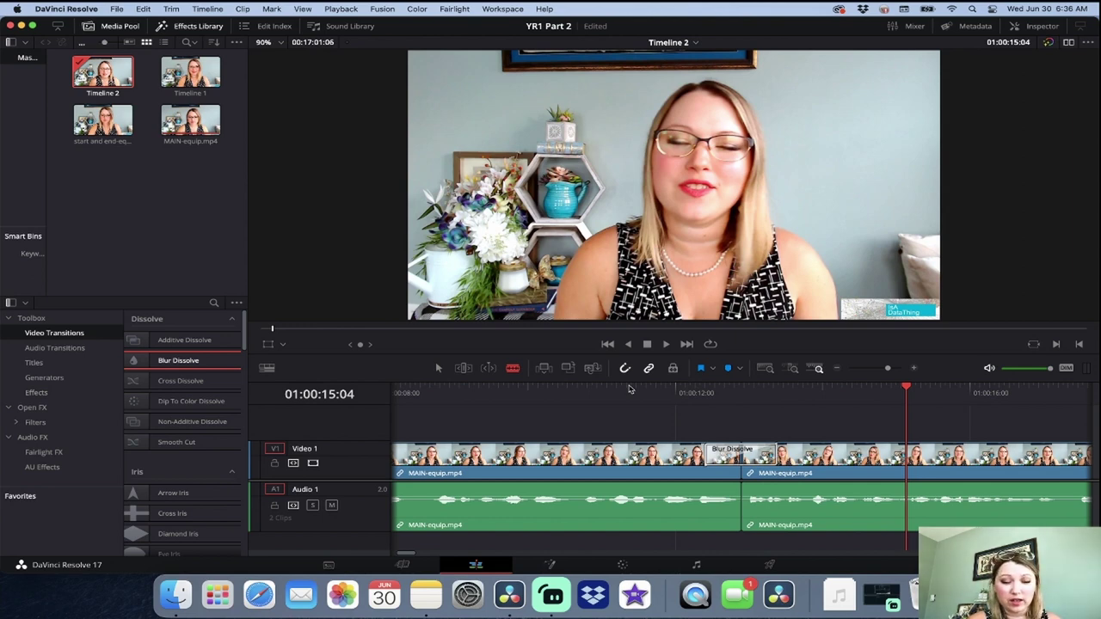
left_click(708, 452)
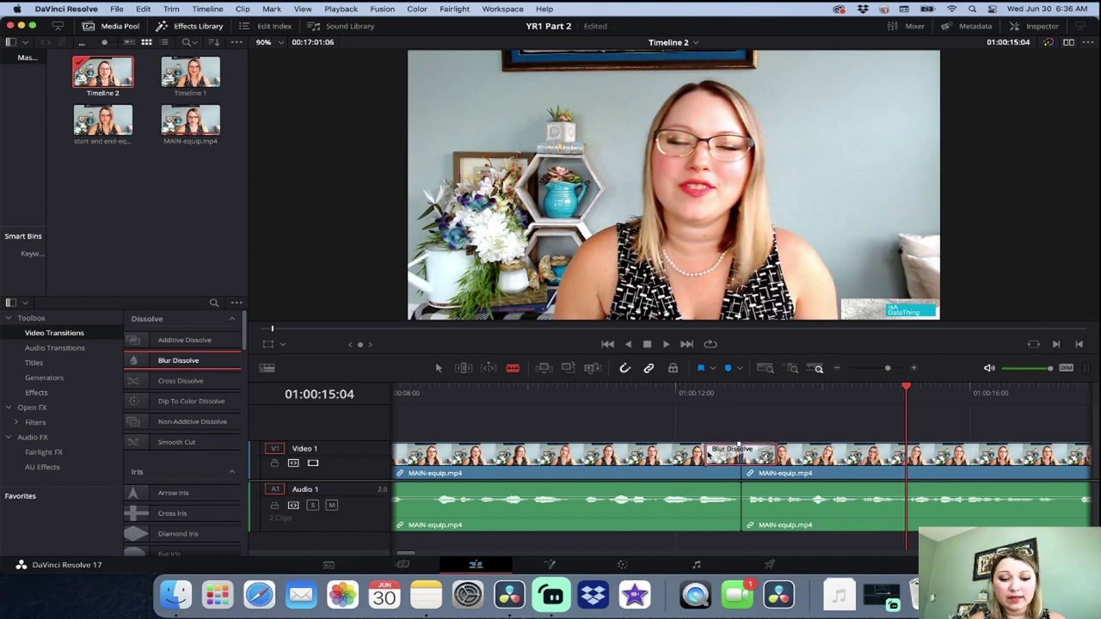
key("Delete")
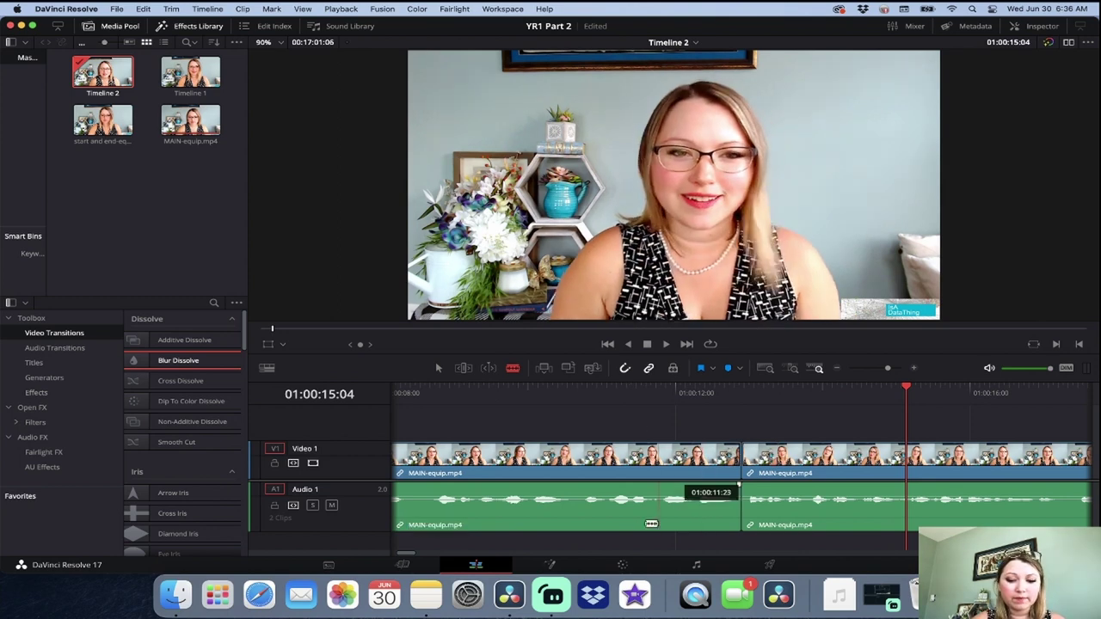
Save the project with Timeline 2 now running 00:16:48:09
left_click_drag(628, 543, 593, 436)
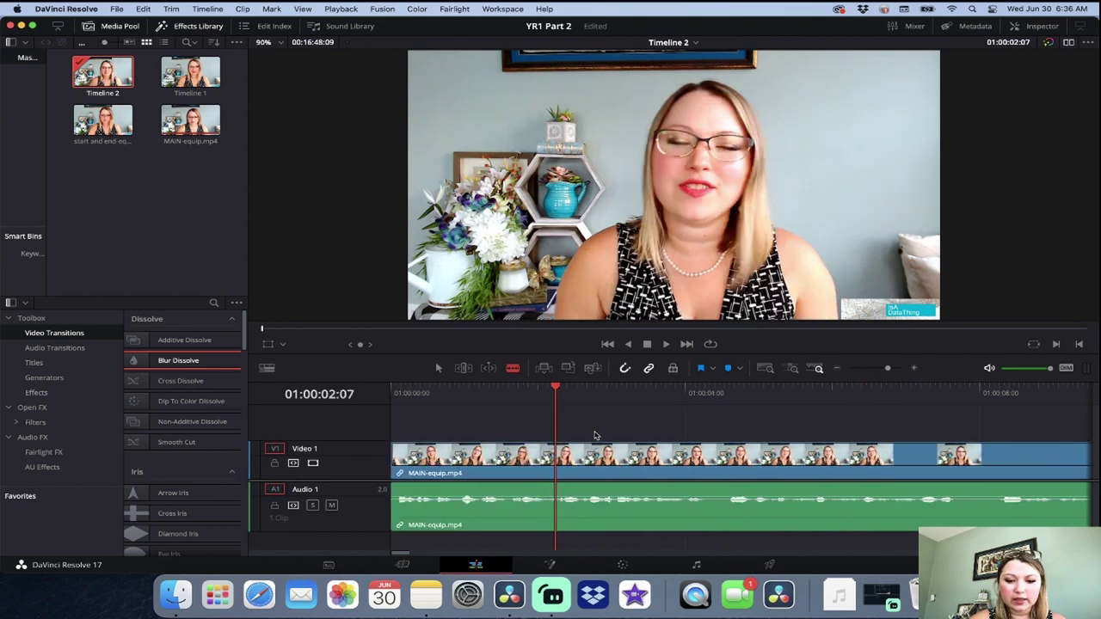
key("super+s")
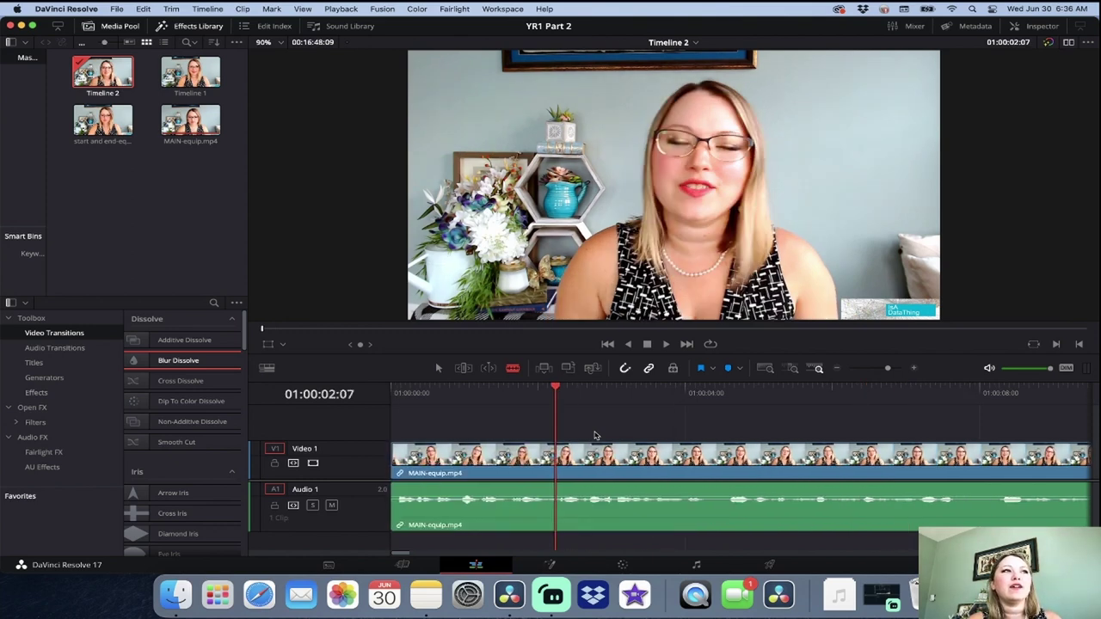